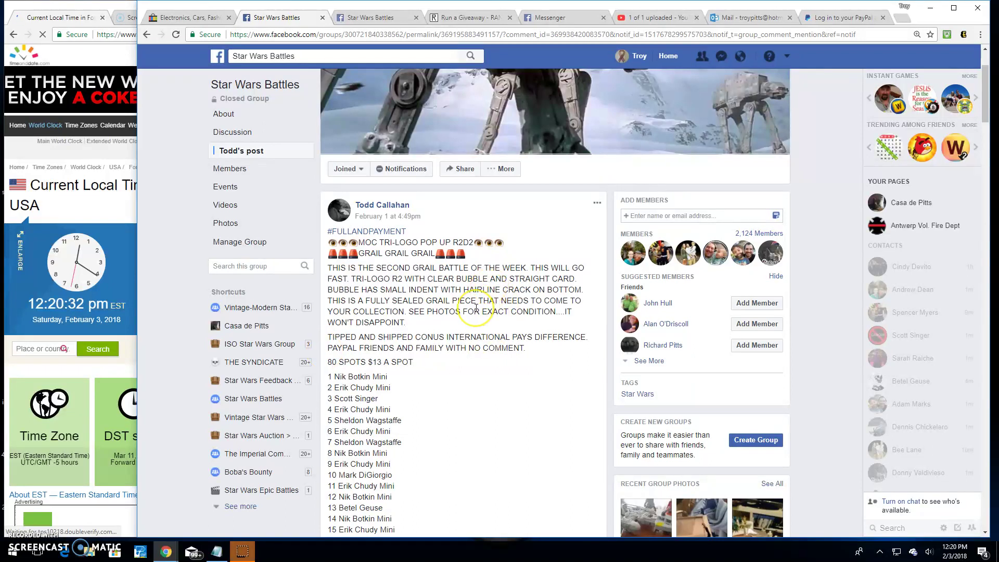
pyautogui.scroll(-1, 476, 308)
pyautogui.scroll(-1, 475, 308)
pyautogui.scroll(-1, 477, 312)
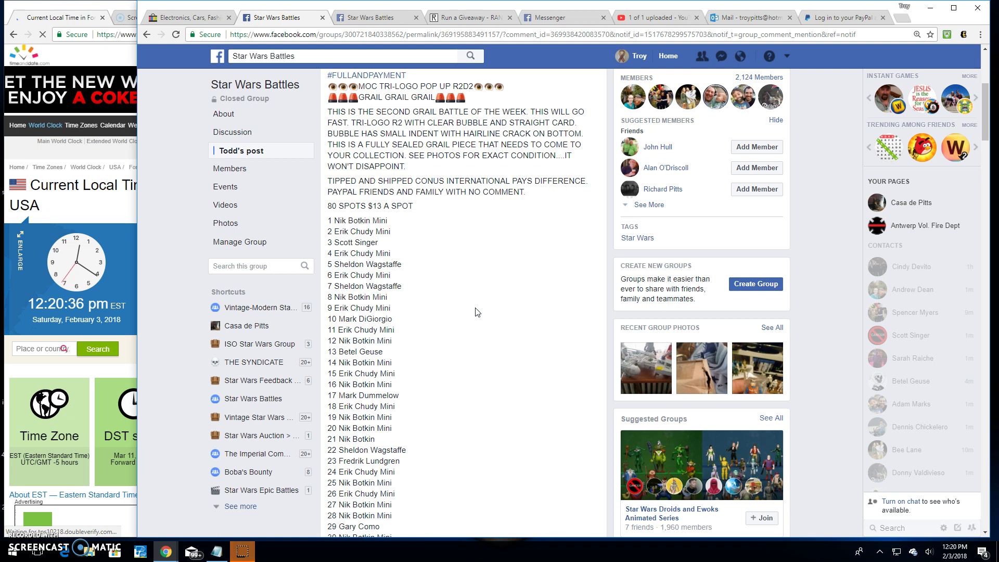
pyautogui.scroll(-1, 476, 312)
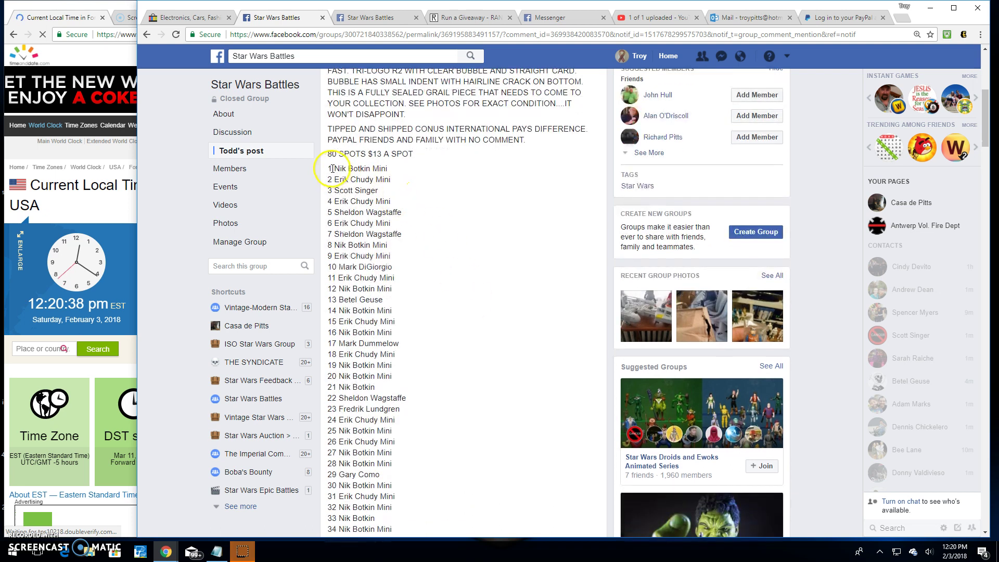
pyautogui.moveTo(328, 167); pyautogui.dragTo(377, 527)
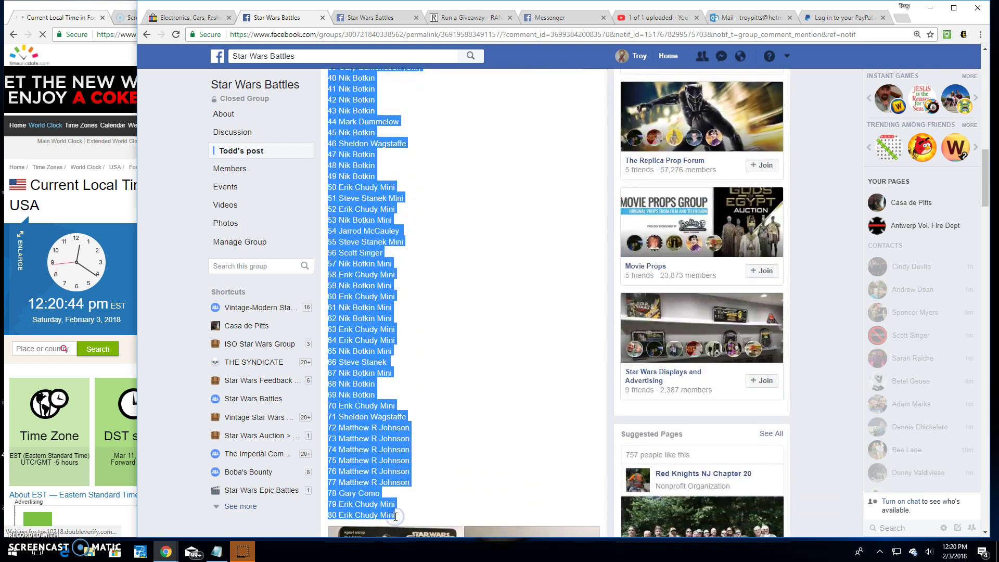
# Deselect the copied 80-name list on the Facebook post
pyautogui.click(457, 487)
pyautogui.scroll(-4, 458, 483)
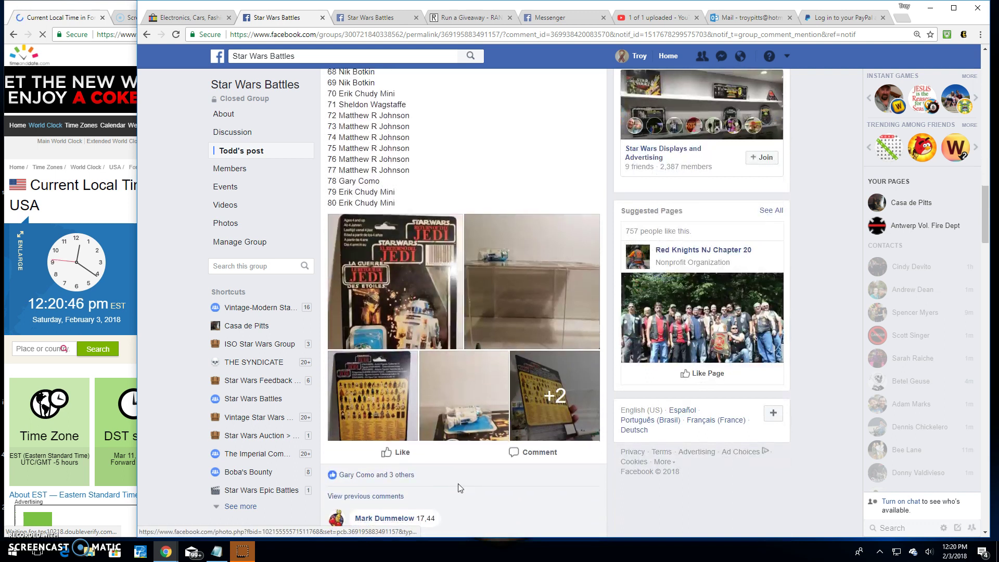
pyautogui.scroll(-1, 399, 264)
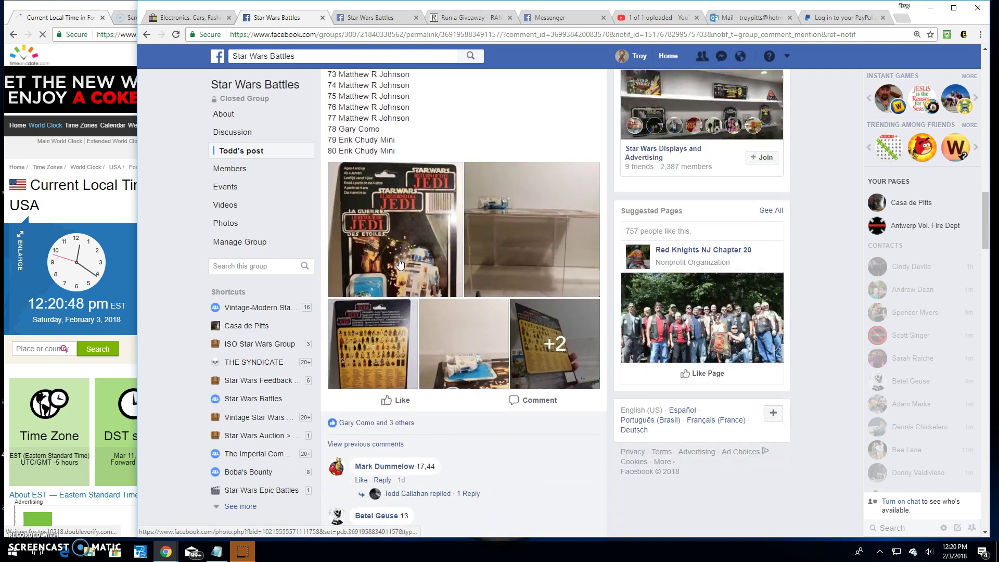
pyautogui.scroll(-1, 400, 264)
# Comment 'Live! 1220 pm' on the Star Wars Battles post
pyautogui.click(528, 296)
pyautogui.write('Live! 1220 pm')
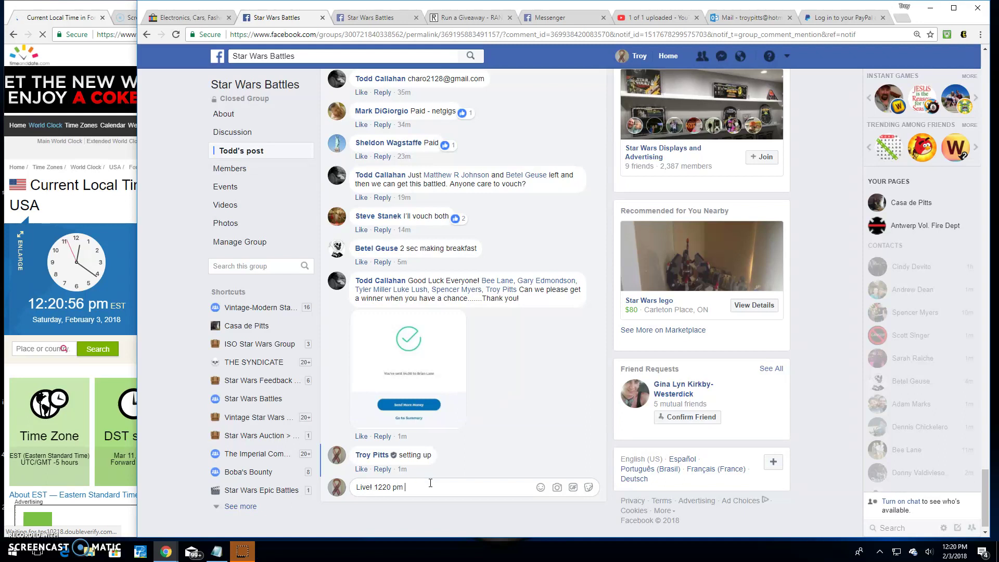
pyautogui.press('Return')
# Paste the 80 copied Facebook names into the giveaway's Entries list
pyautogui.click(445, 19)
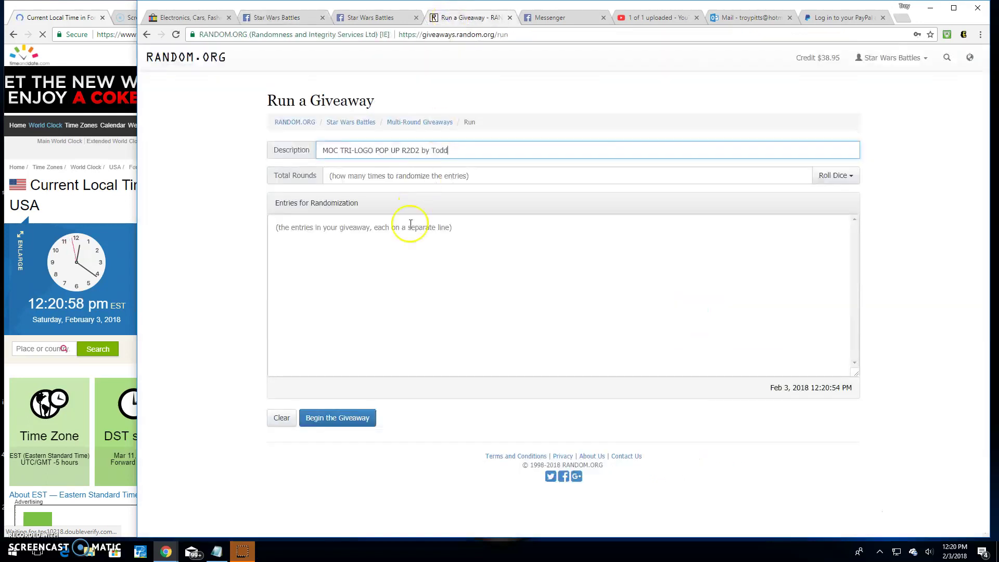
pyautogui.click(394, 257)
pyautogui.hotkey('ctrl', 'v')
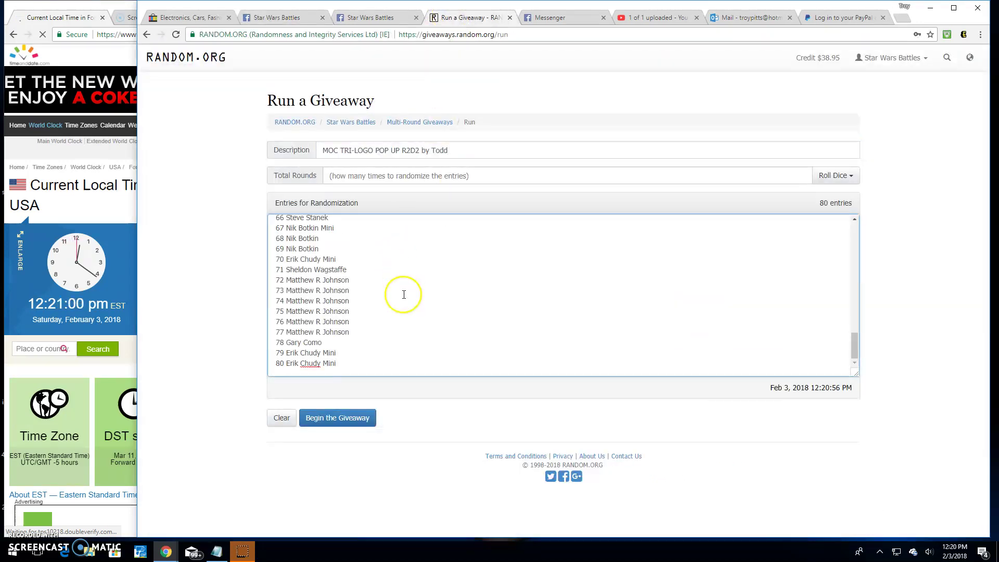
pyautogui.scroll(2, 401, 292)
pyautogui.scroll(1, 404, 294)
pyautogui.scroll(2, 403, 295)
pyautogui.scroll(1, 403, 295)
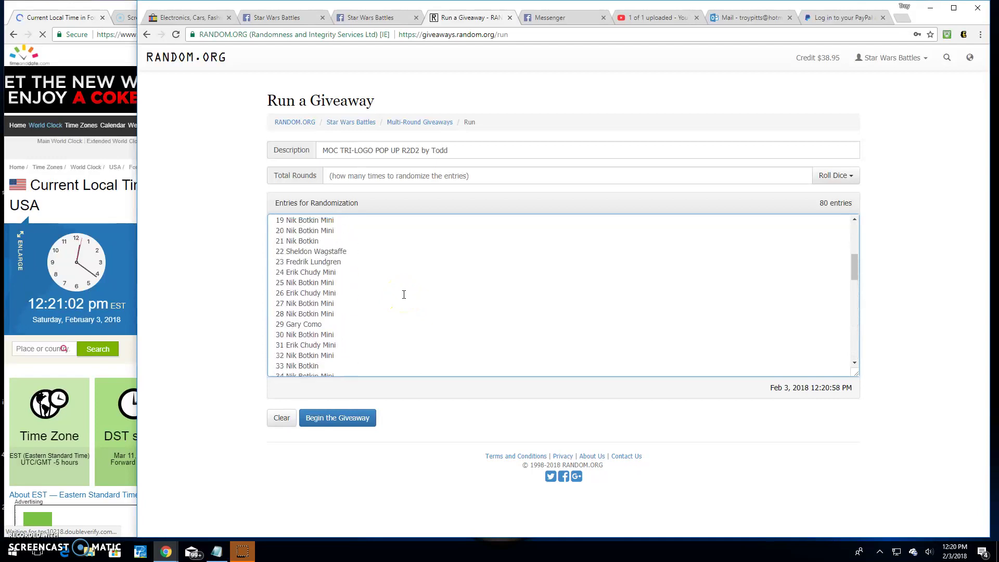
pyautogui.scroll(2, 403, 295)
pyautogui.scroll(1, 422, 284)
pyautogui.click(431, 279)
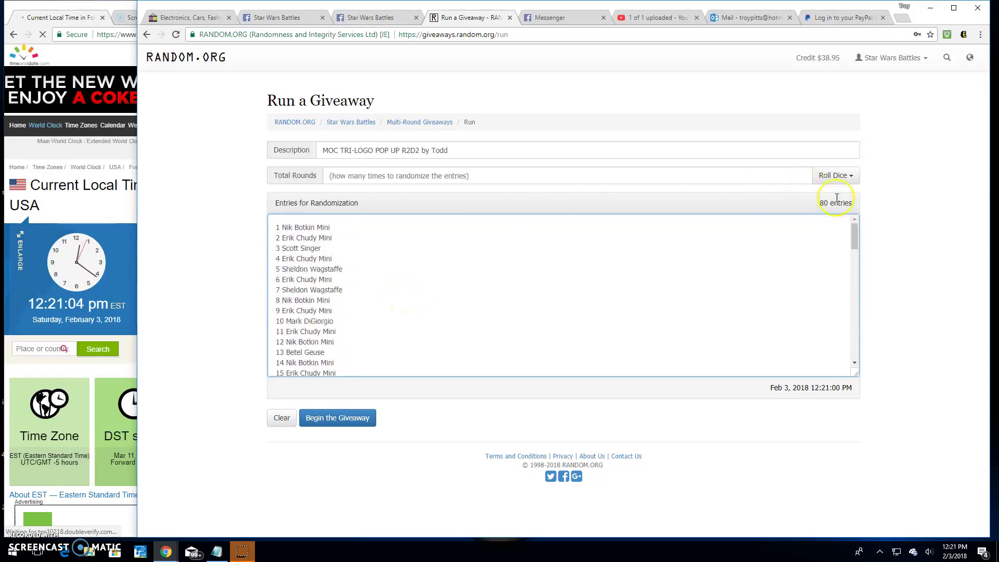
# Roll 2d6 three times until Total Rounds reads 10, then start the giveaway
pyautogui.click(834, 177)
pyautogui.click(812, 195)
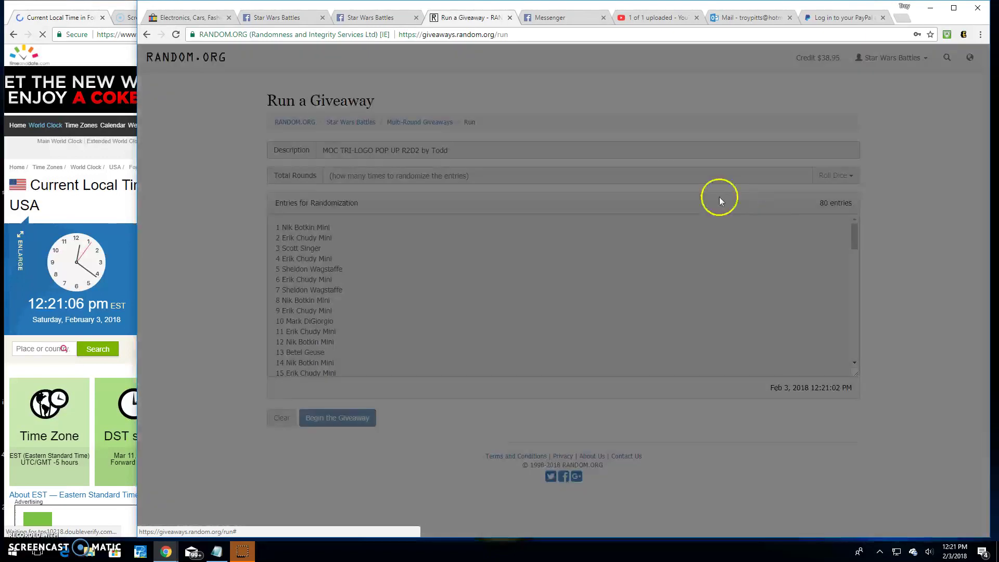
pyautogui.click(705, 186)
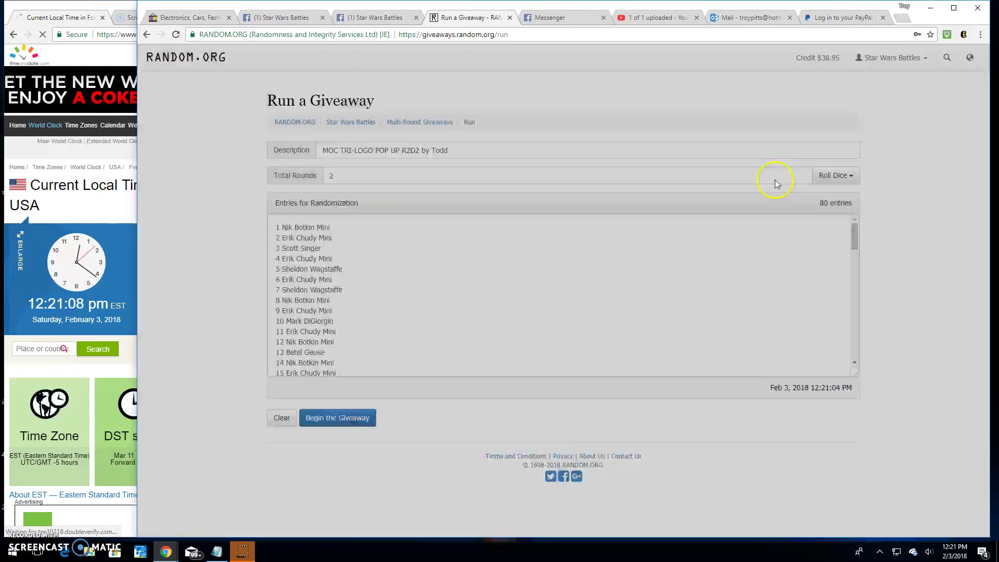
pyautogui.click(833, 176)
pyautogui.click(807, 194)
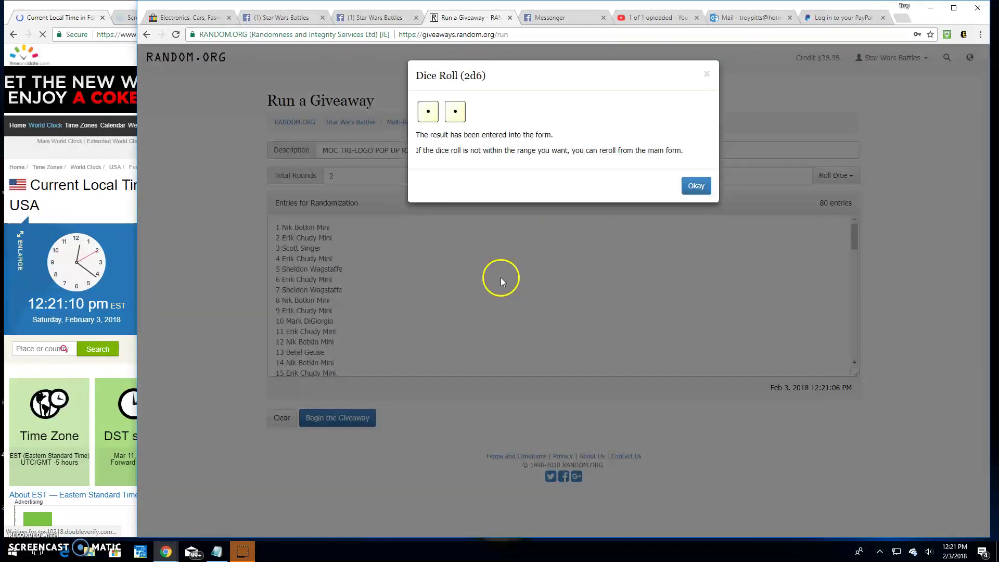
pyautogui.click(687, 189)
pyautogui.click(829, 175)
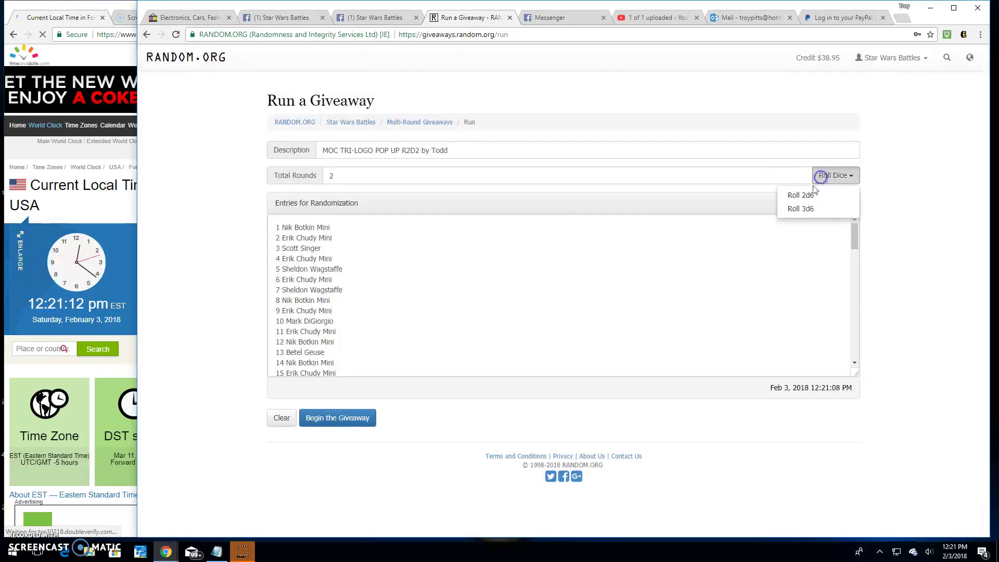
pyautogui.click(788, 193)
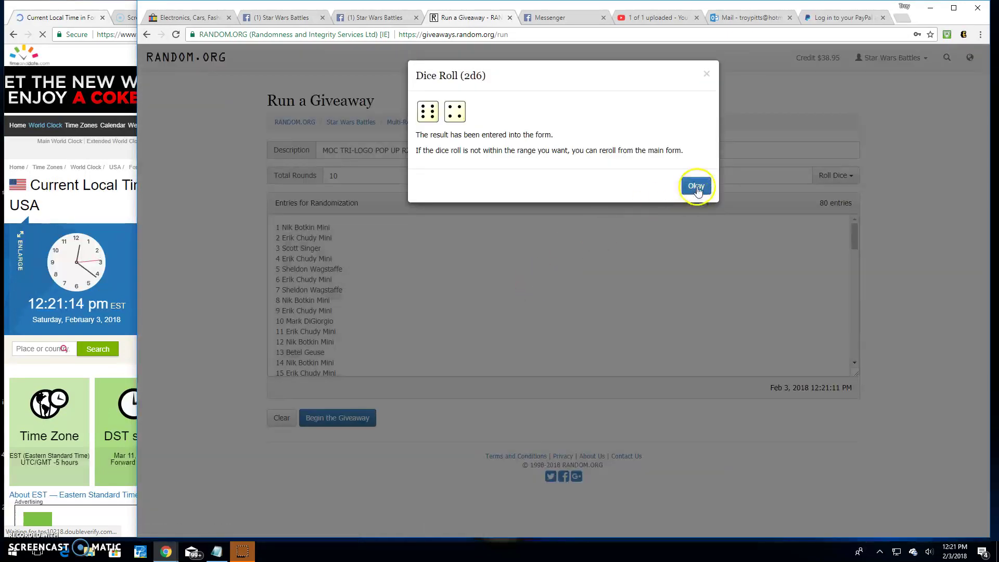
pyautogui.click(694, 188)
pyautogui.click(357, 420)
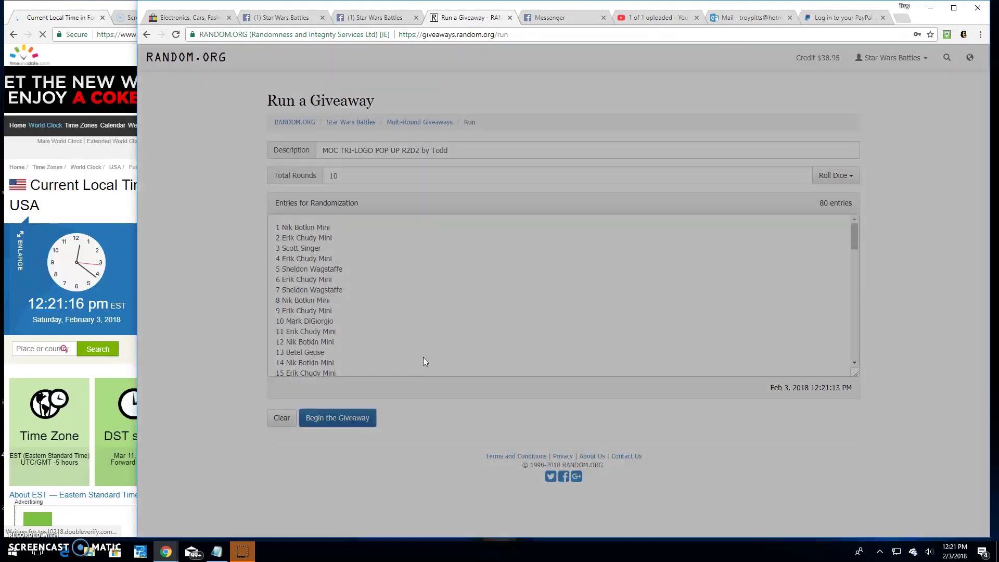
# Confirm the giveaway start and draw rounds 2 through 7
pyautogui.click(663, 184)
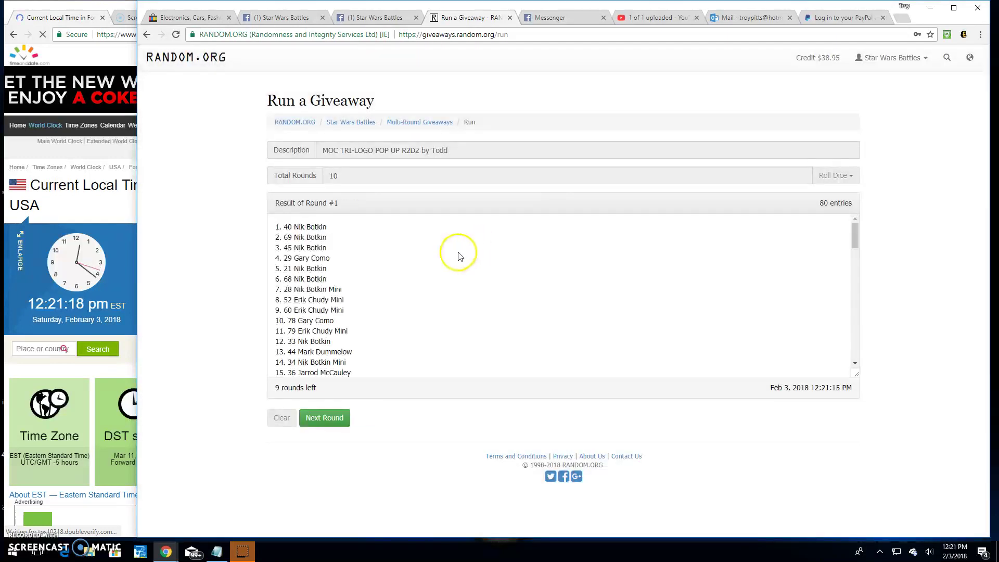
pyautogui.click(324, 417)
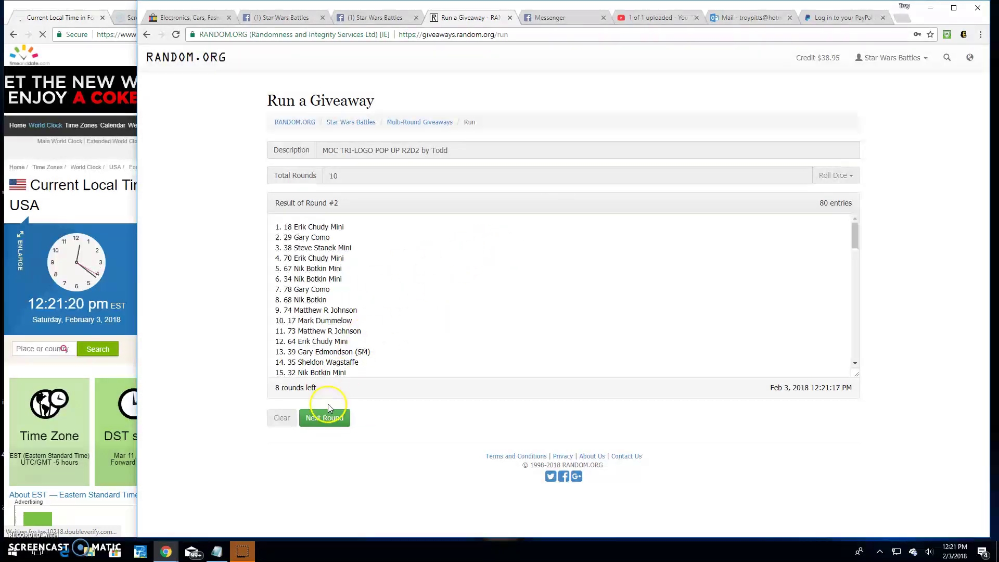
pyautogui.click(326, 414)
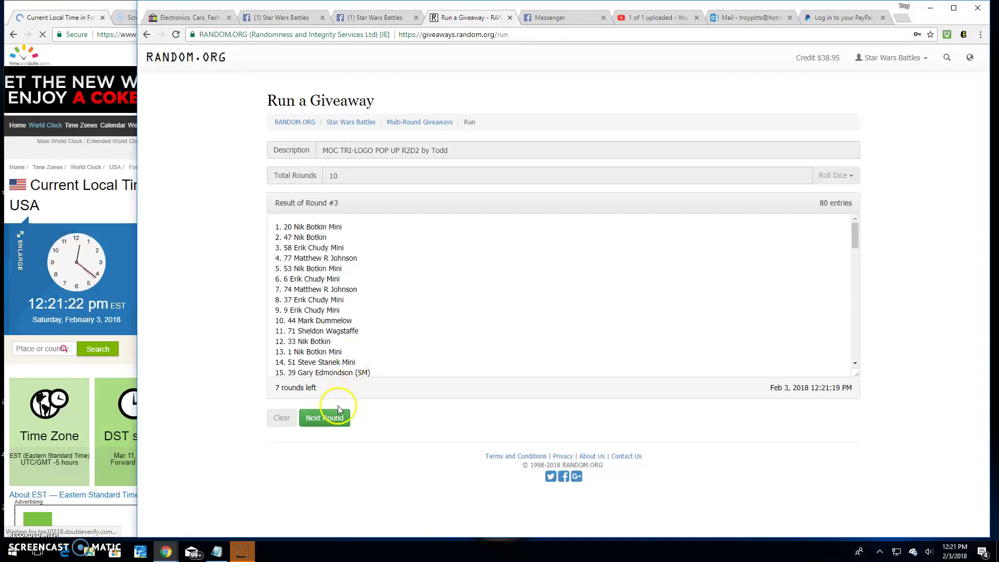
pyautogui.click(337, 423)
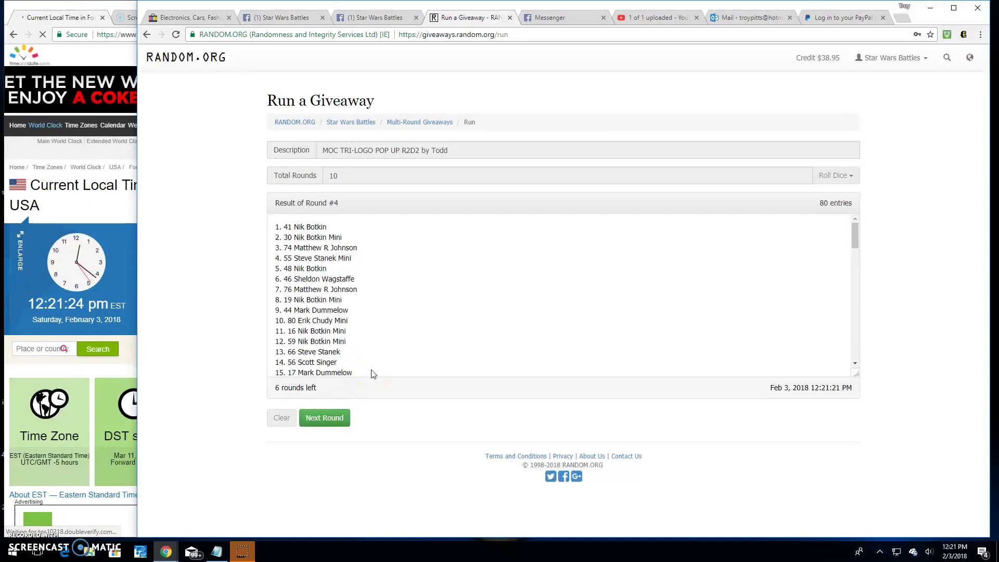
pyautogui.click(328, 418)
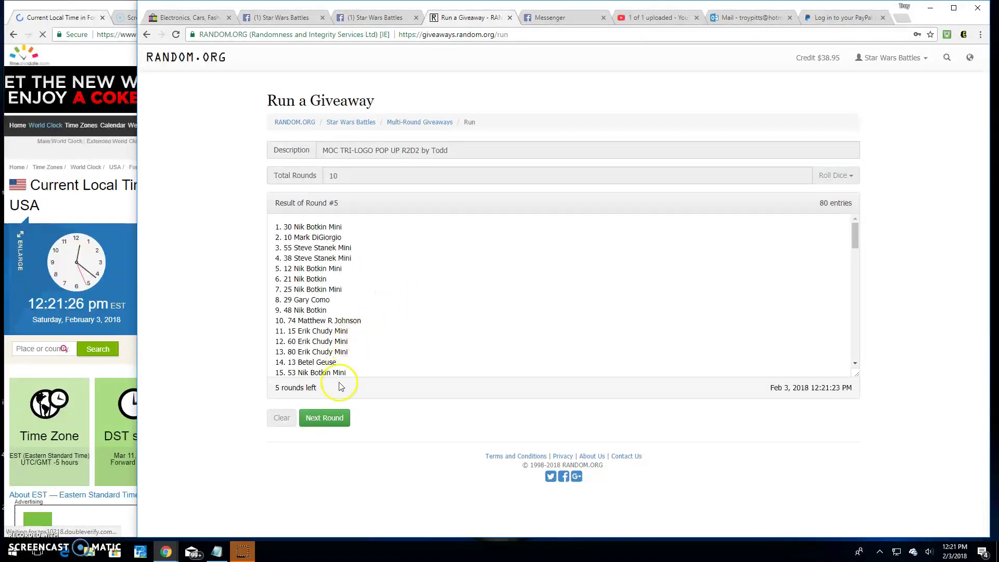
pyautogui.click(328, 416)
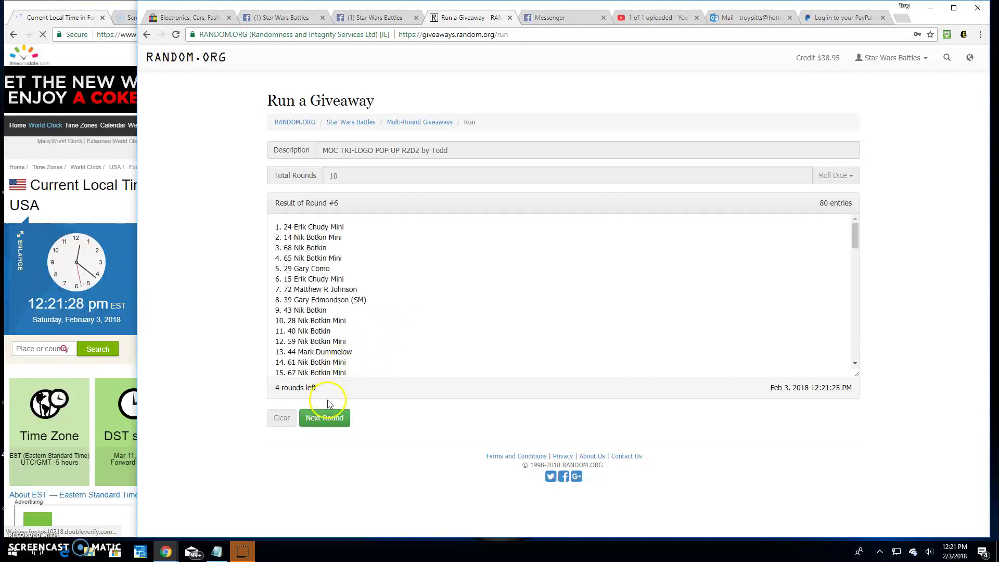
pyautogui.click(324, 417)
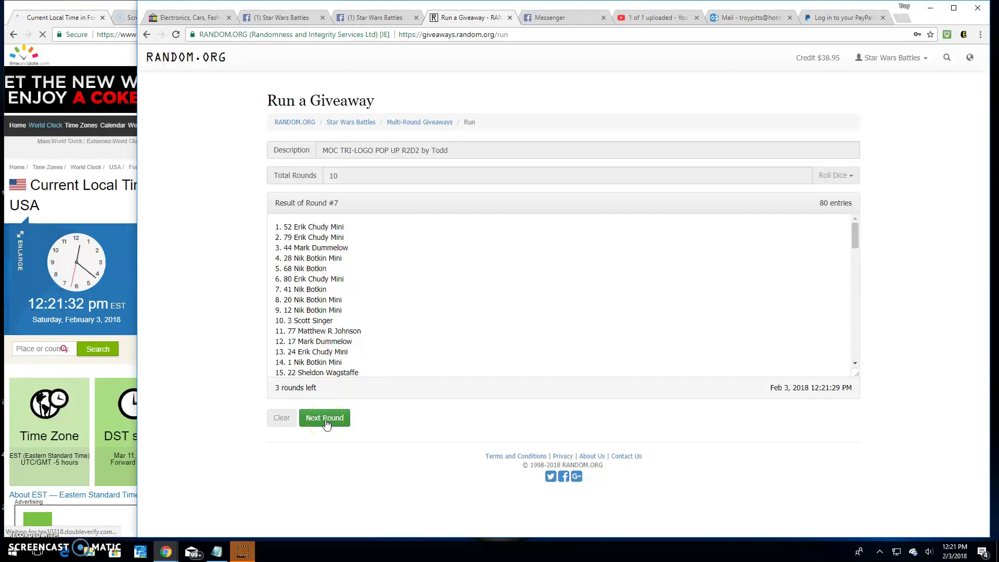
# Draw rounds 8 and 9, then go to the Star Wars Battles post's comment box
pyautogui.click(326, 421)
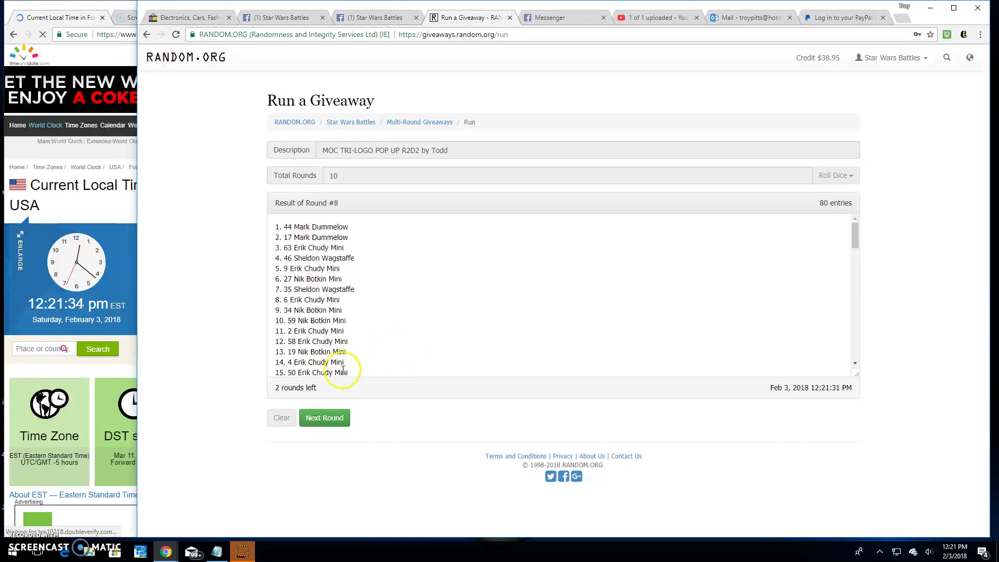
pyautogui.click(336, 420)
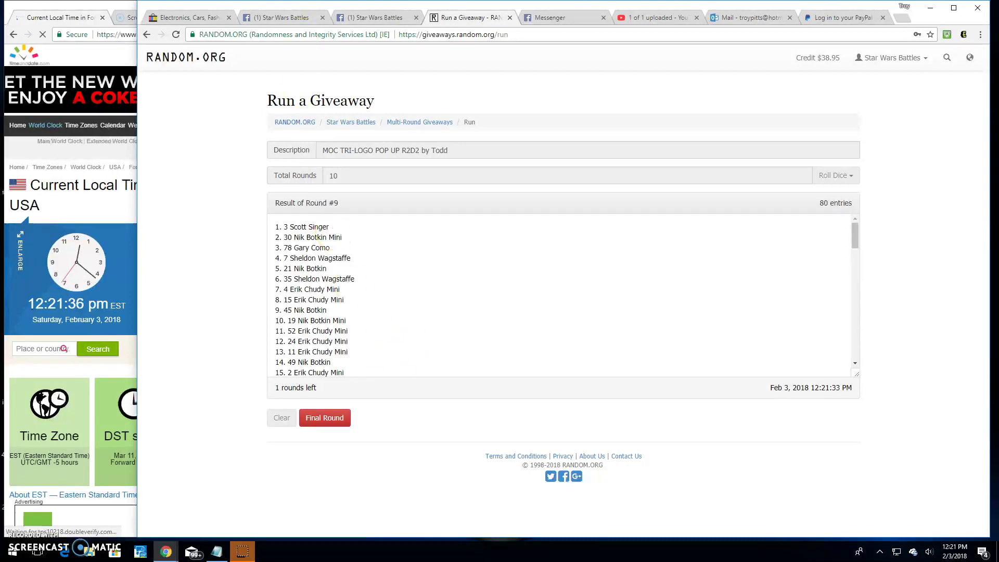
pyautogui.click(289, 17)
pyautogui.click(437, 523)
pyautogui.write('Final round! good luck')
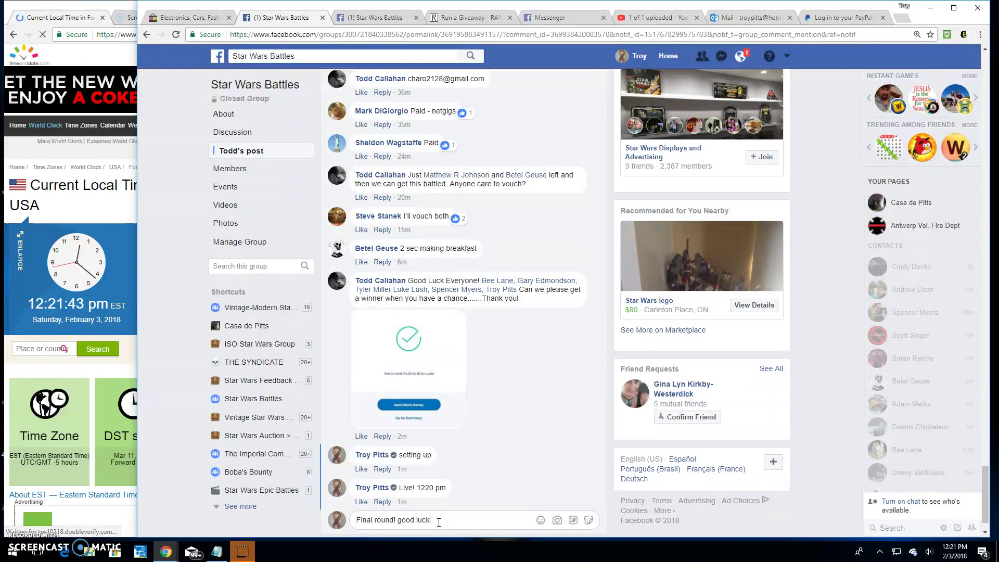
pyautogui.write('!')
# Post the 'Final round!' comment, draw round 10, and open verification for code ryyqyx
pyautogui.press('Return')
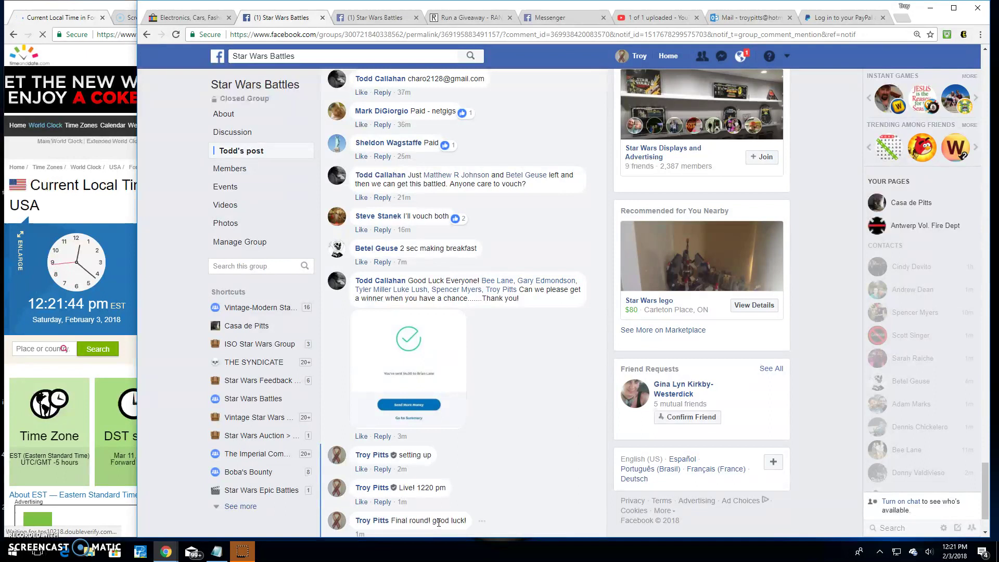
pyautogui.click(447, 18)
pyautogui.click(321, 416)
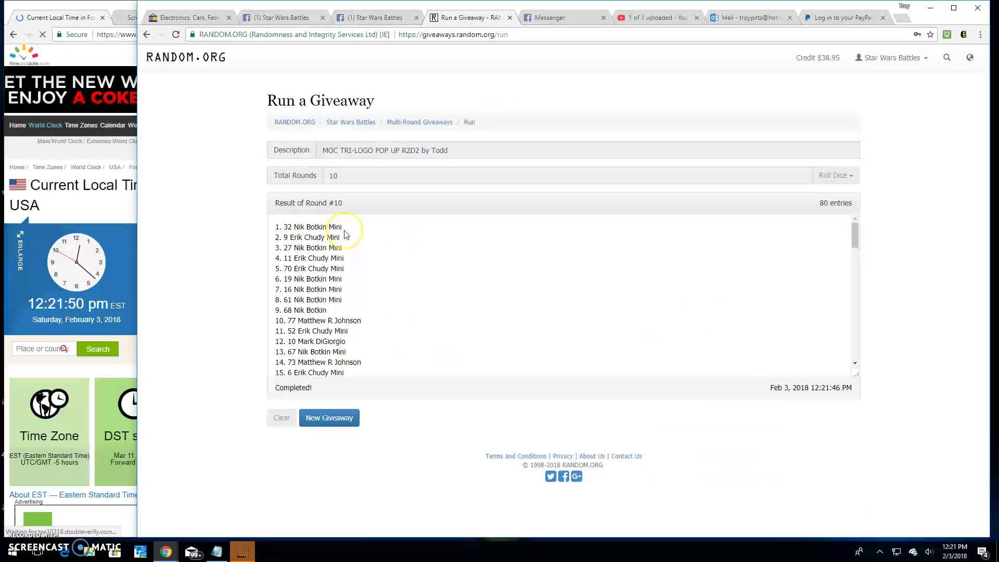
pyautogui.scroll(-1, 344, 235)
pyautogui.scroll(-3, 345, 234)
pyautogui.scroll(-3, 346, 257)
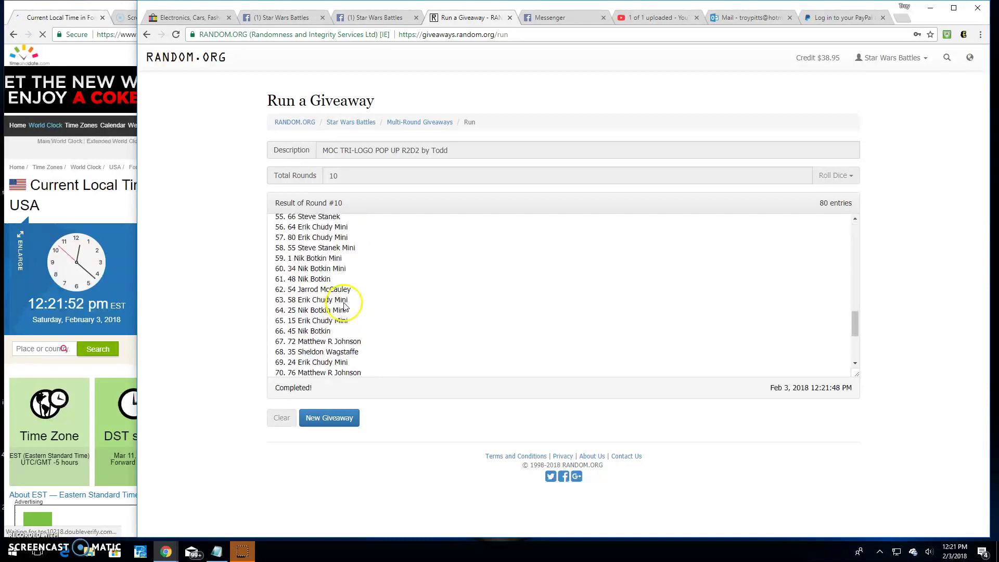
pyautogui.scroll(-2, 351, 297)
pyautogui.click(343, 358)
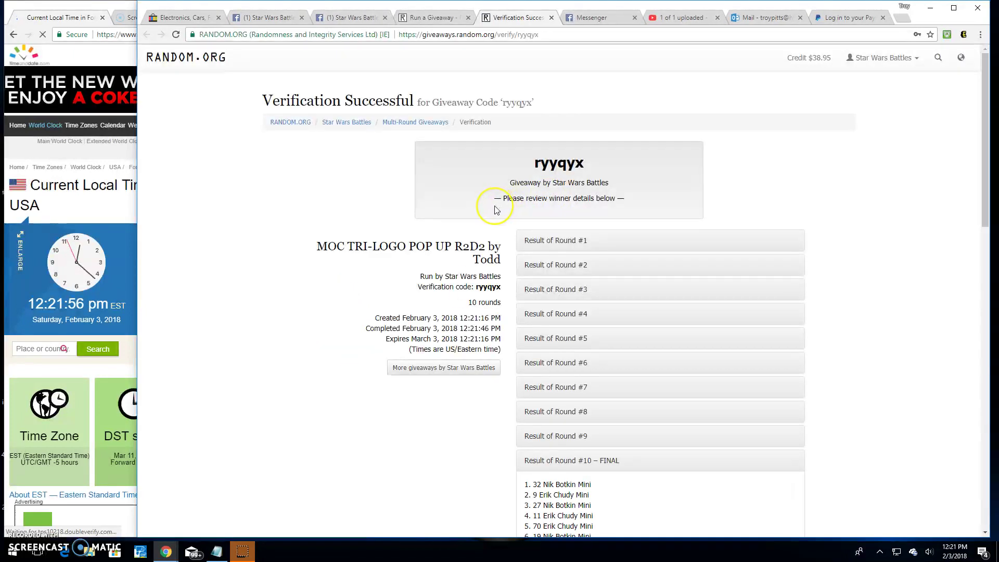
pyautogui.scroll(-3, 494, 209)
pyautogui.scroll(-1, 494, 210)
pyautogui.scroll(-1, 494, 209)
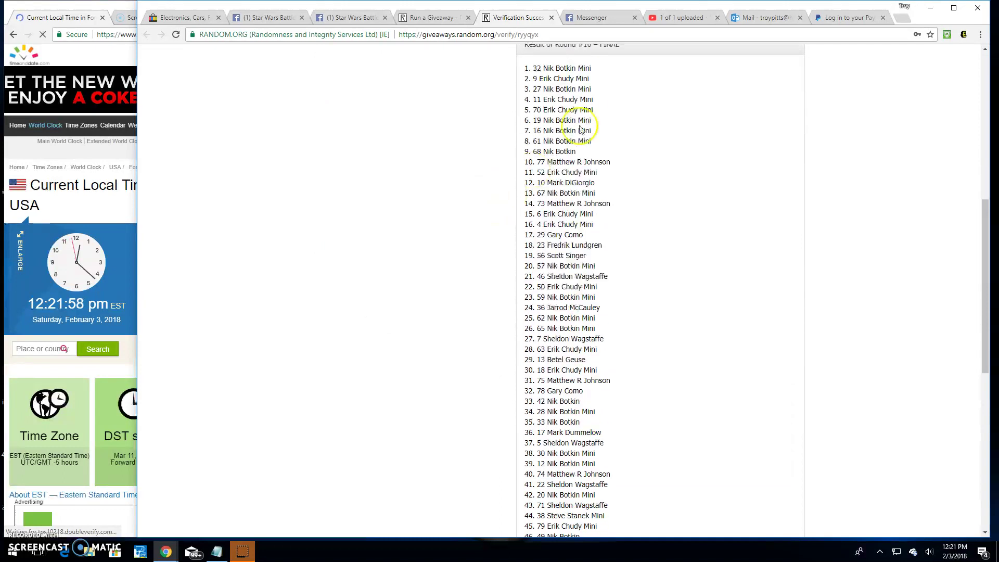
pyautogui.scroll(-2, 584, 127)
pyautogui.scroll(-2, 584, 133)
pyautogui.scroll(-2, 584, 148)
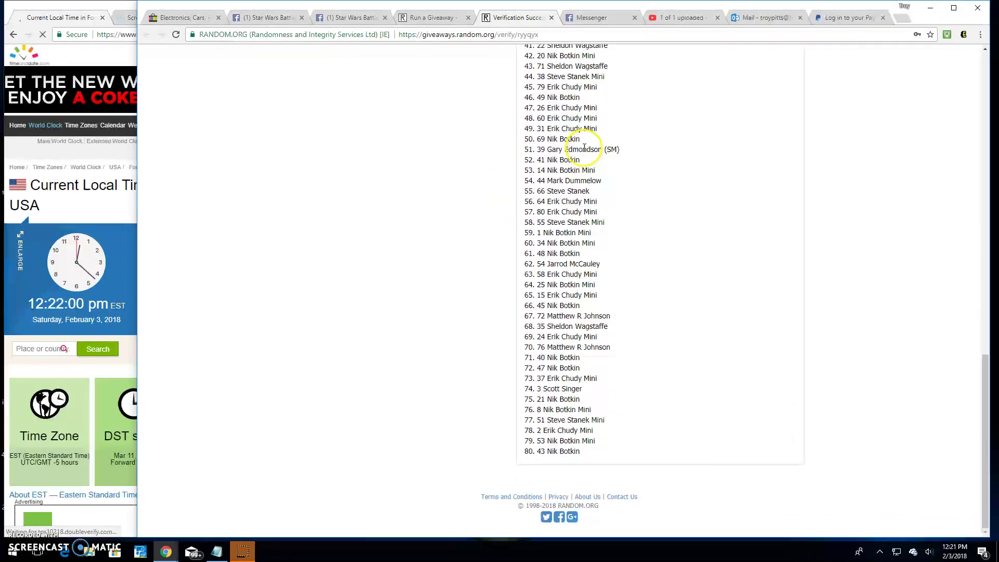
pyautogui.scroll(3, 584, 148)
pyautogui.scroll(3, 547, 117)
# Comment 'Done! 1222 pm' on the Star Wars Battles post
pyautogui.click(288, 17)
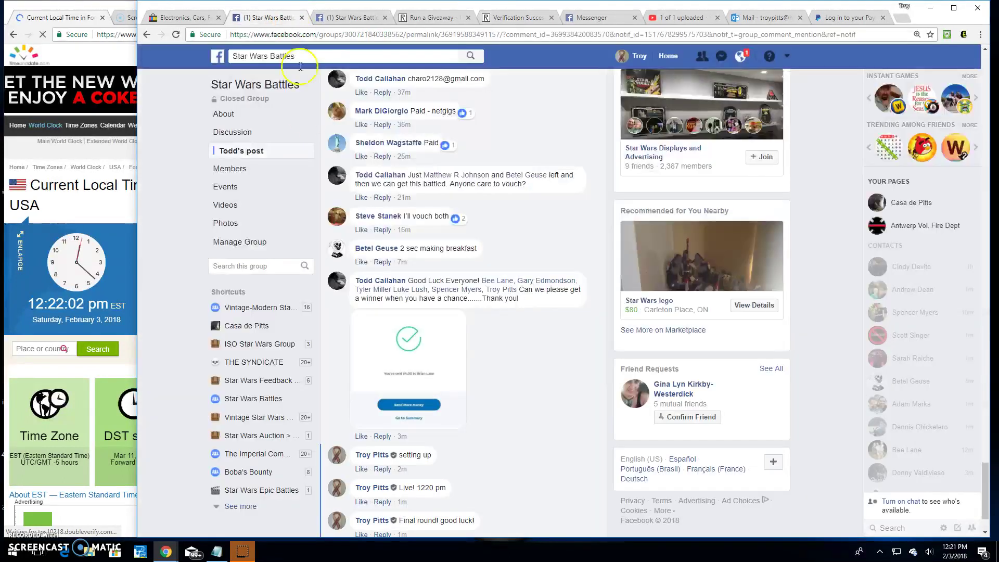
pyautogui.scroll(-1, 379, 508)
pyautogui.click(382, 482)
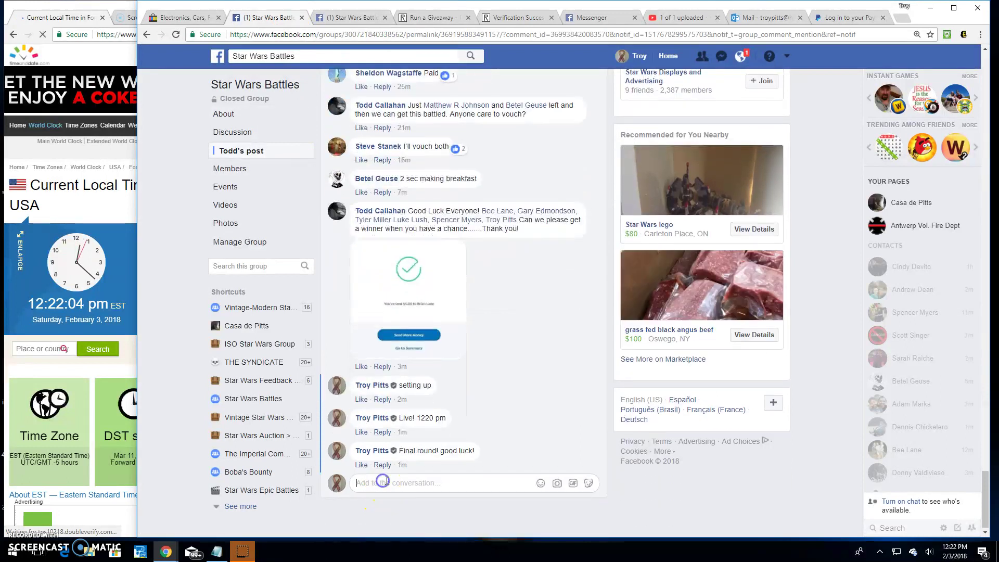
pyautogui.write('Done! 1222 pm')
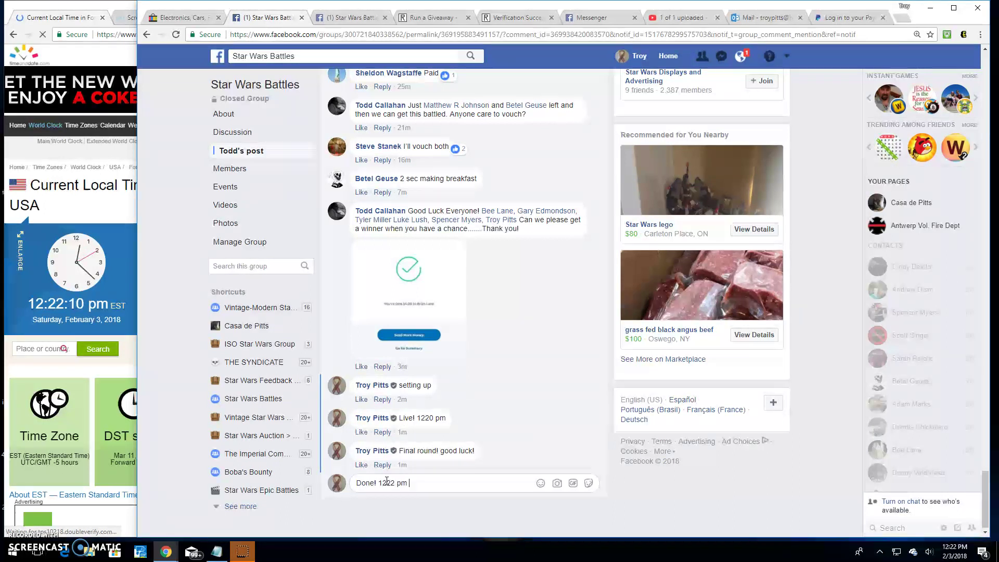
pyautogui.press('Return')
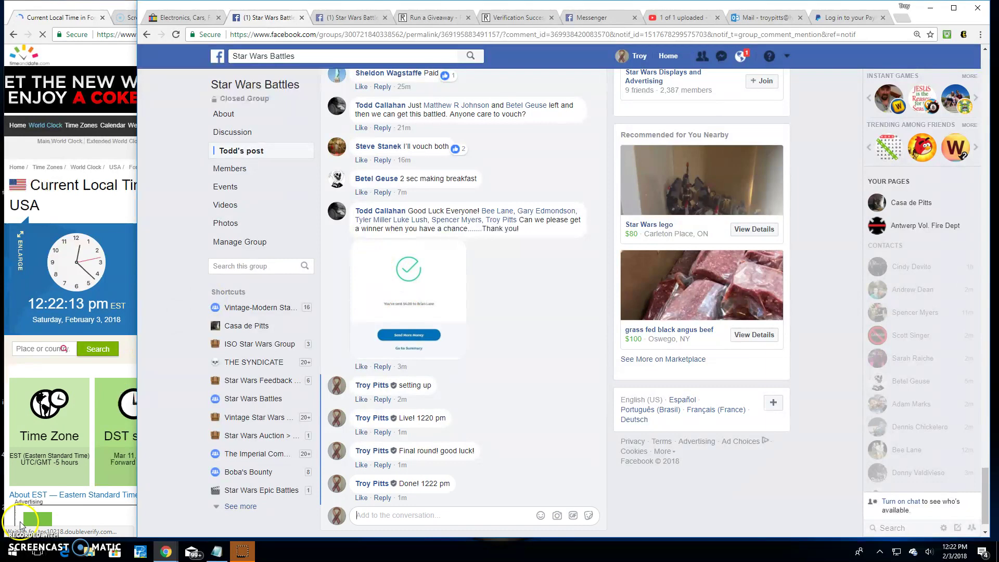